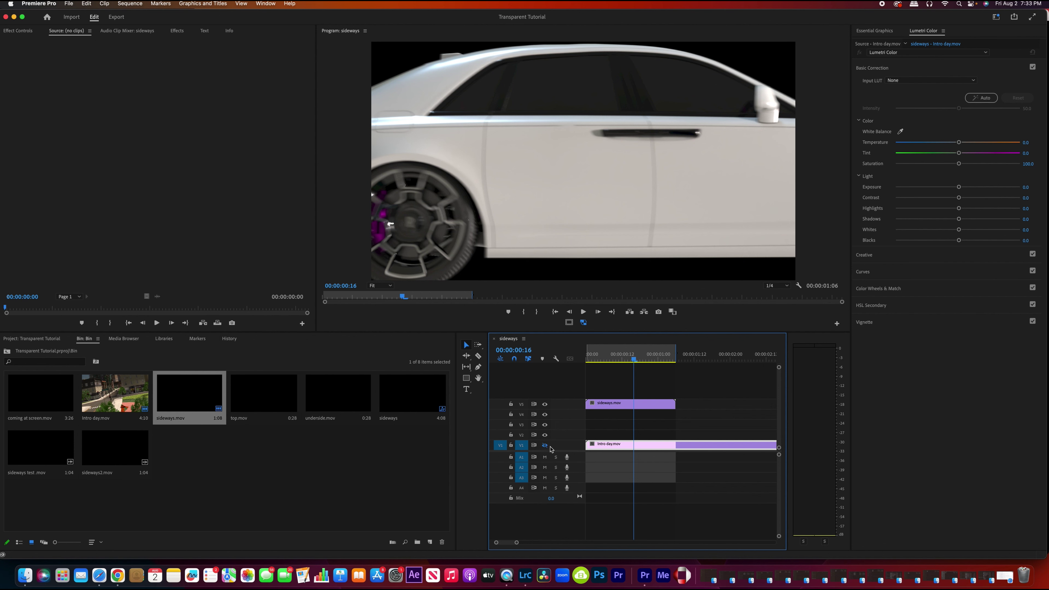
Turn on the V1 Intro day street track and scrub to preview the car composited over it.
left_click(546, 445)
mouse_move(642, 355)
left_mouse_down()
mouse_move(598, 370)
mouse_move(657, 358)
left_mouse_up()
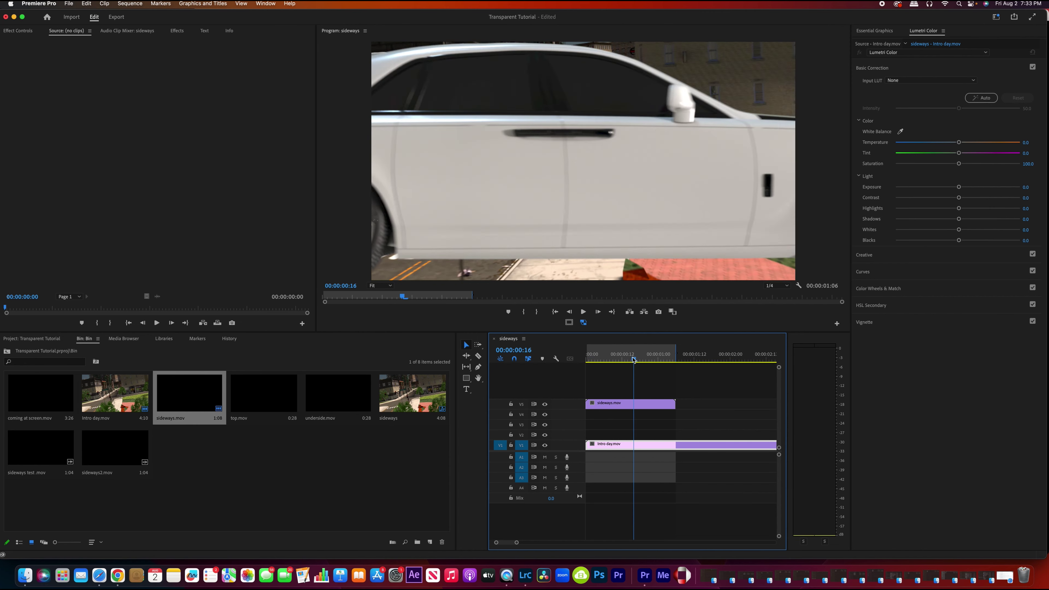
left_click_drag(658, 359, 606, 359)
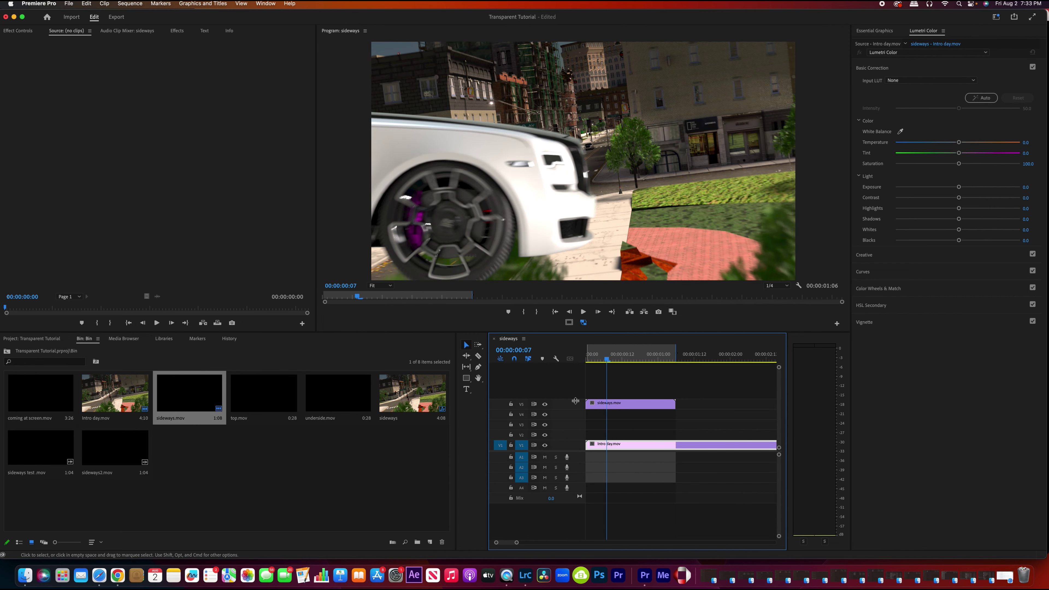
Hide the V1 street track, review the car alone on black, and go to the Export page.
left_click(545, 445)
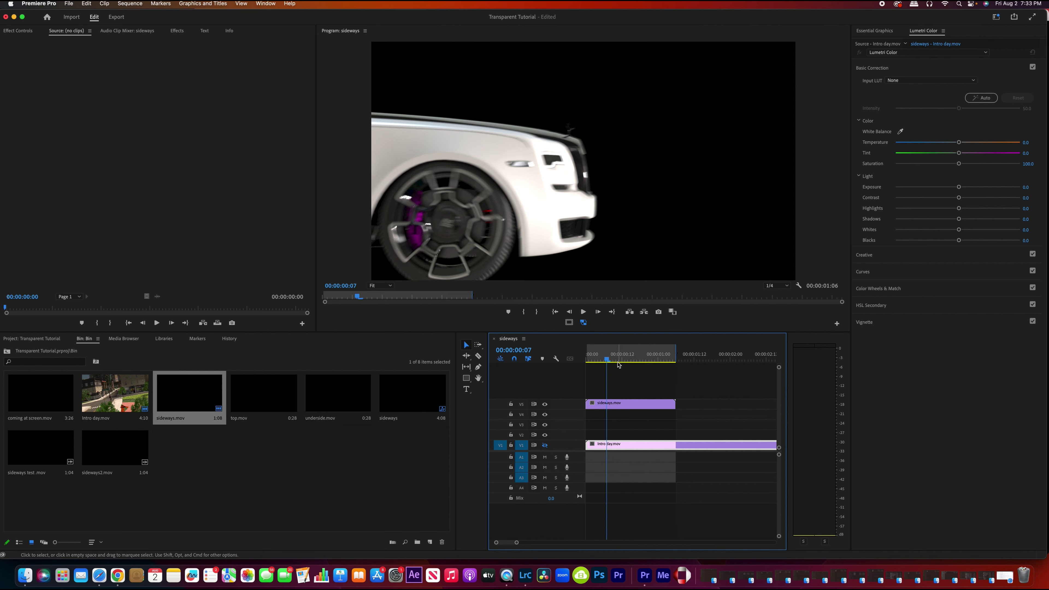
left_click(589, 360)
mouse_move(589, 360)
left_mouse_down()
mouse_move(658, 355)
mouse_move(604, 365)
left_mouse_up()
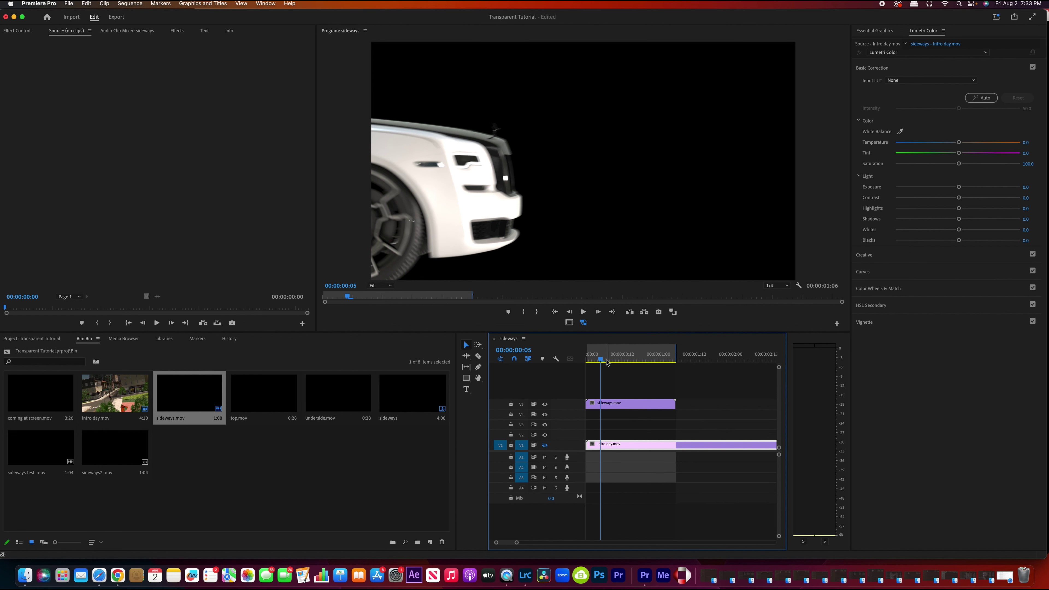
left_click(614, 361)
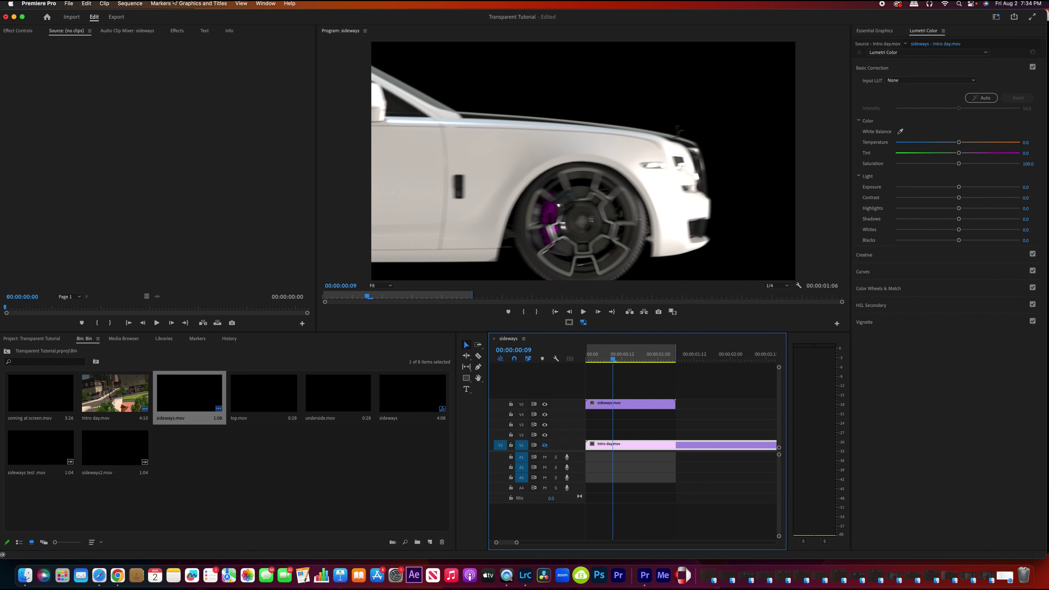
left_click(116, 17)
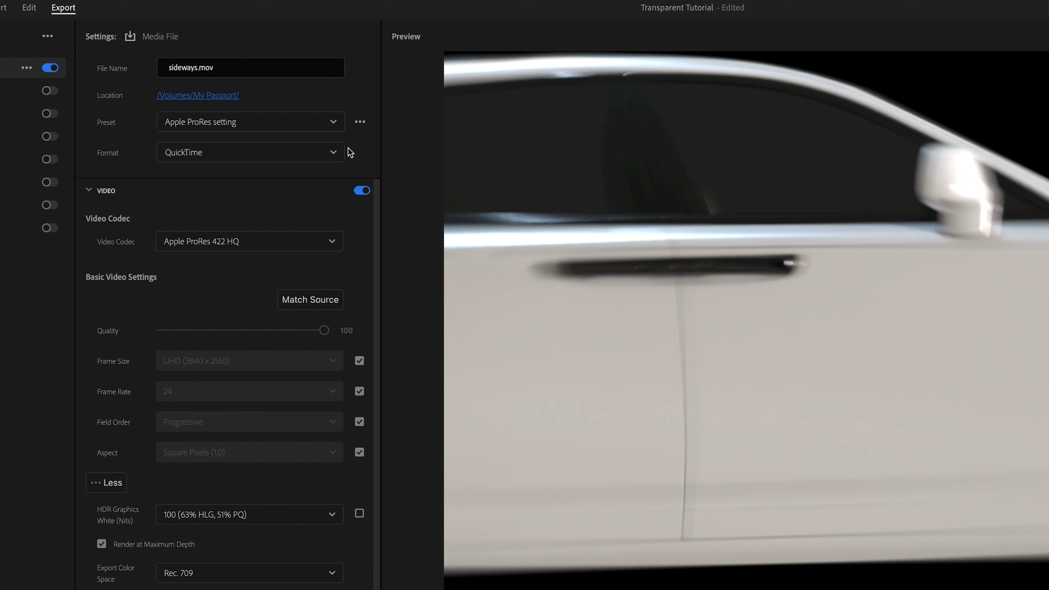
Apply the GoPro CineForm RGB 12-bit with alpha export preset, found by searching 'go'.
left_click(242, 153)
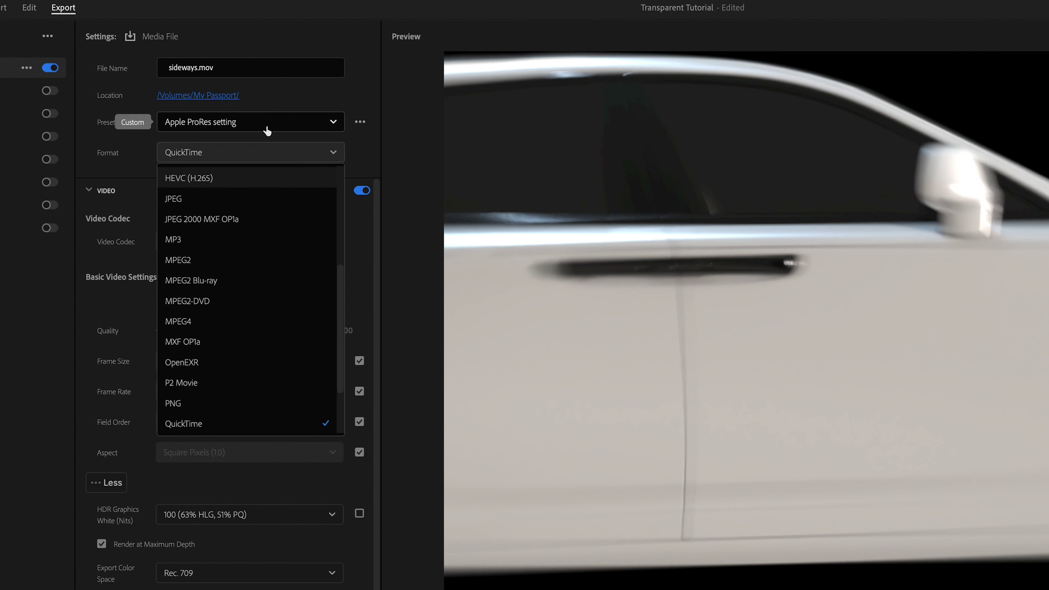
scroll(270, 292, "down", 2)
left_click(234, 124)
left_click(247, 124)
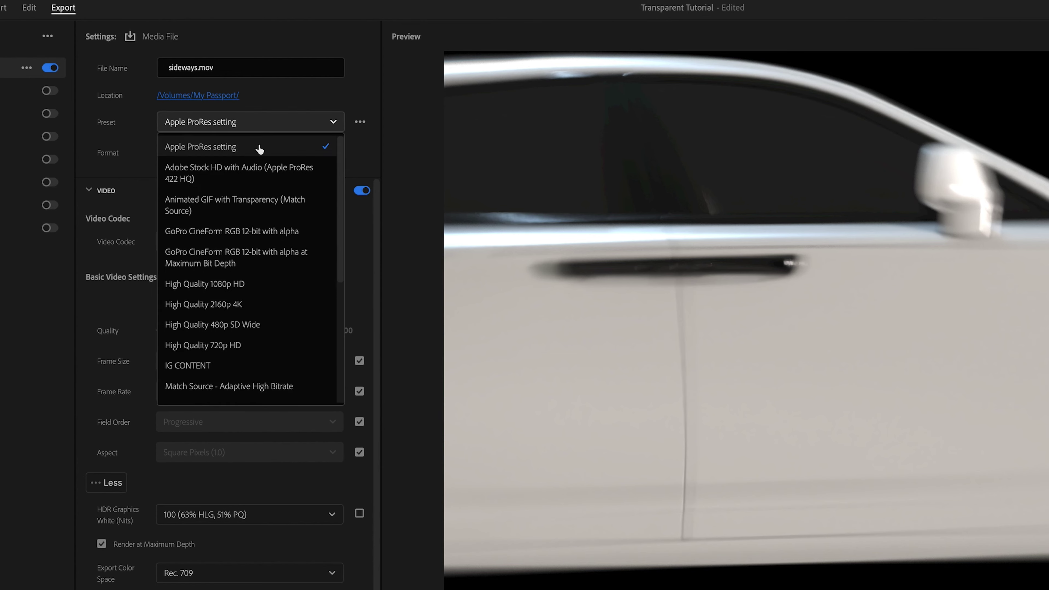
scroll(248, 290, "down", 5)
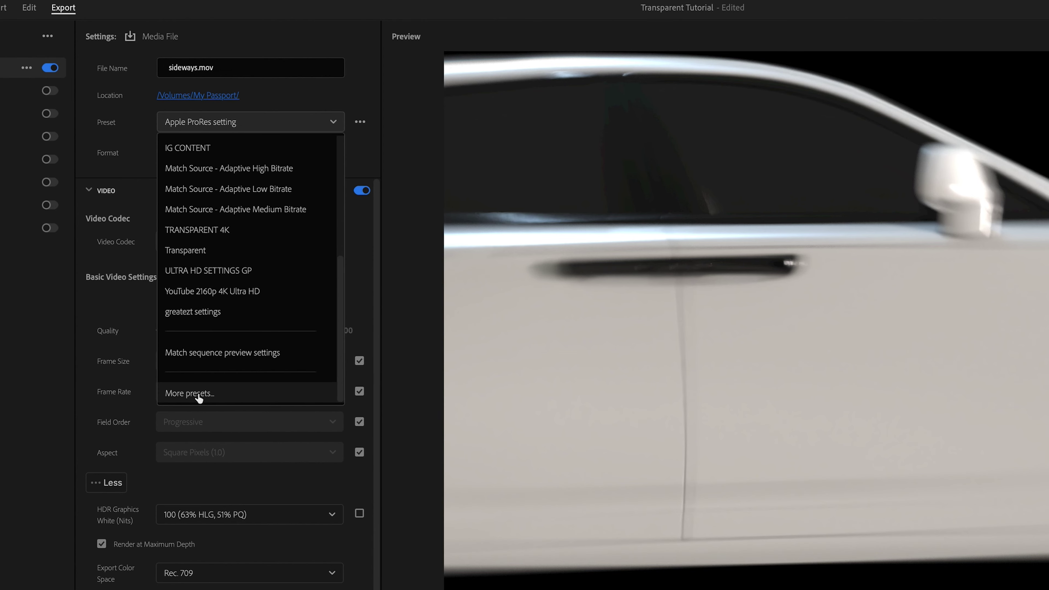
left_click(198, 394)
type("go")
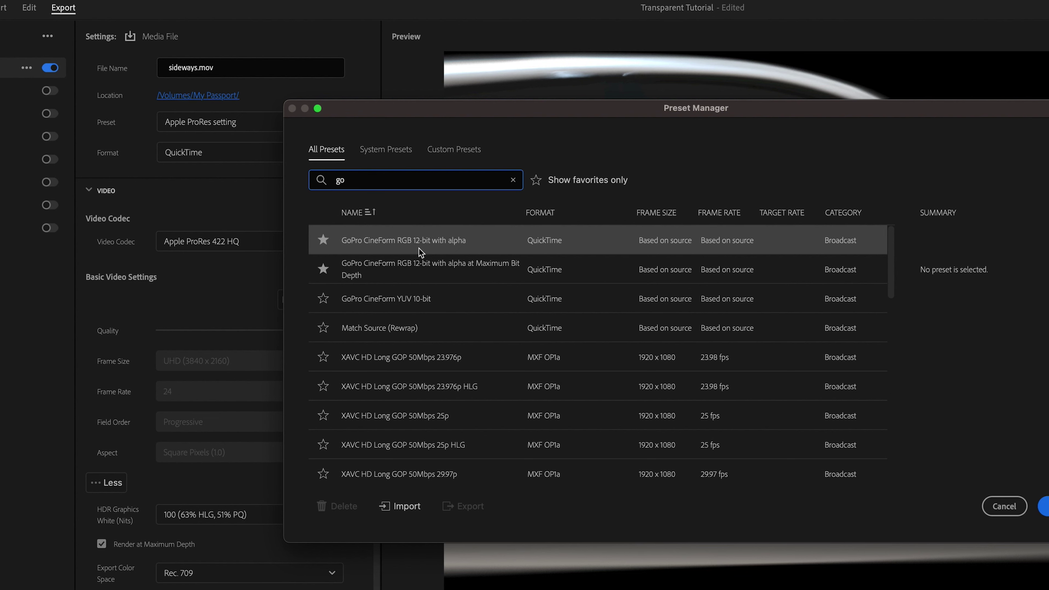
double_click(419, 244)
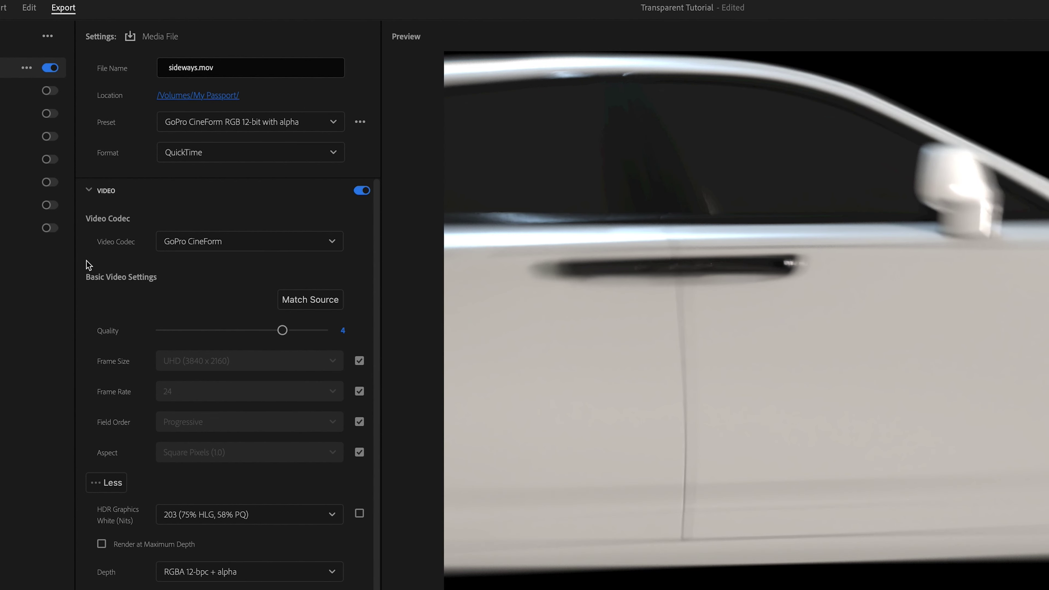
Raise the export quality slider to 5.
mouse_move(282, 330)
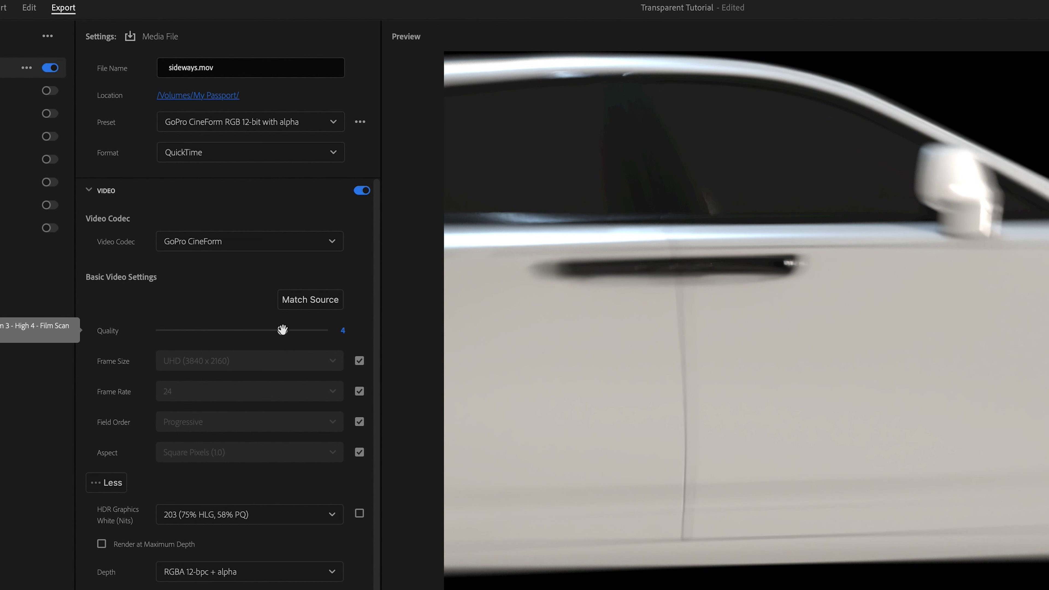
left_click_drag(283, 329, 363, 330)
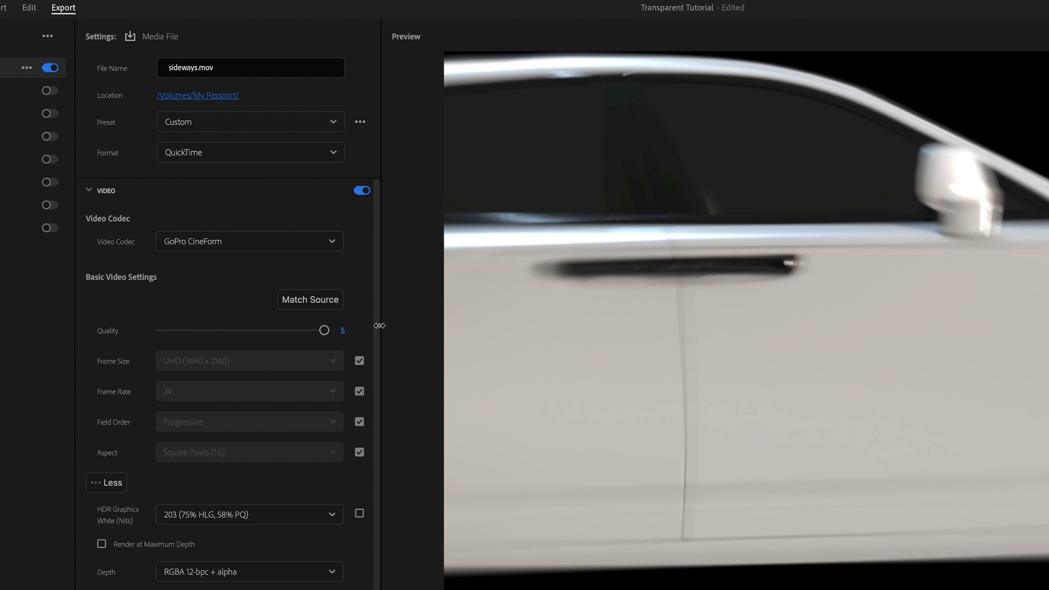
scroll(377, 334, "down", 1)
Set the export frame size to 4K (4096 x 2160) and keep the frame rate at 24.
left_click(359, 340)
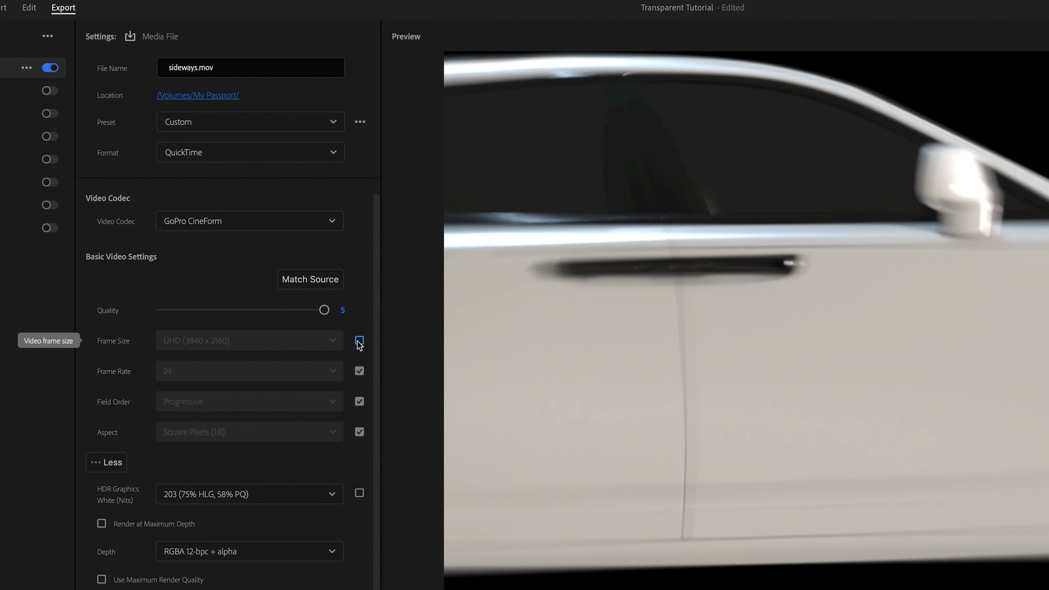
left_click(320, 342)
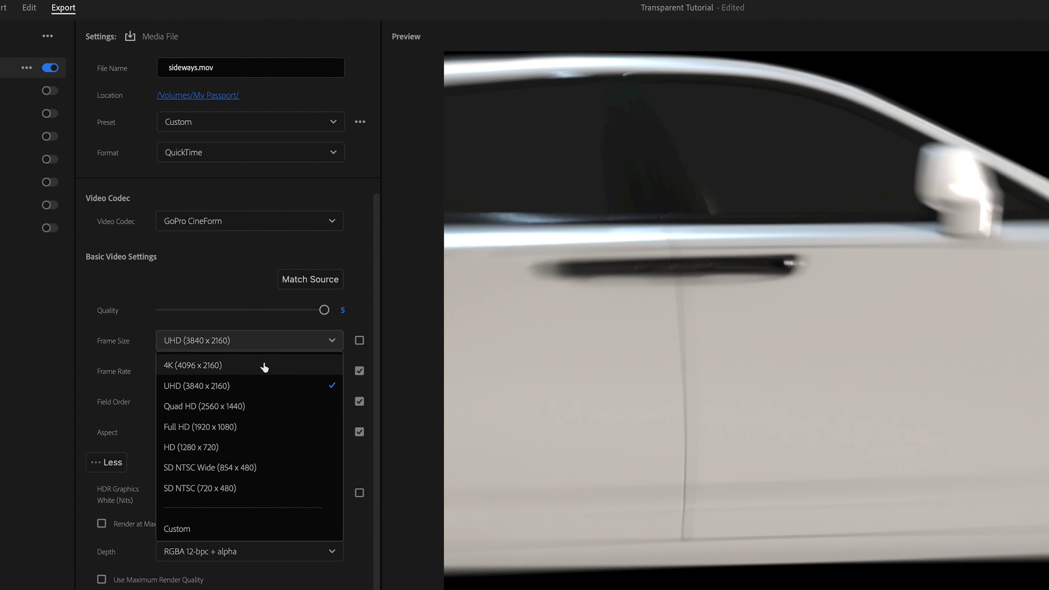
left_click(265, 371)
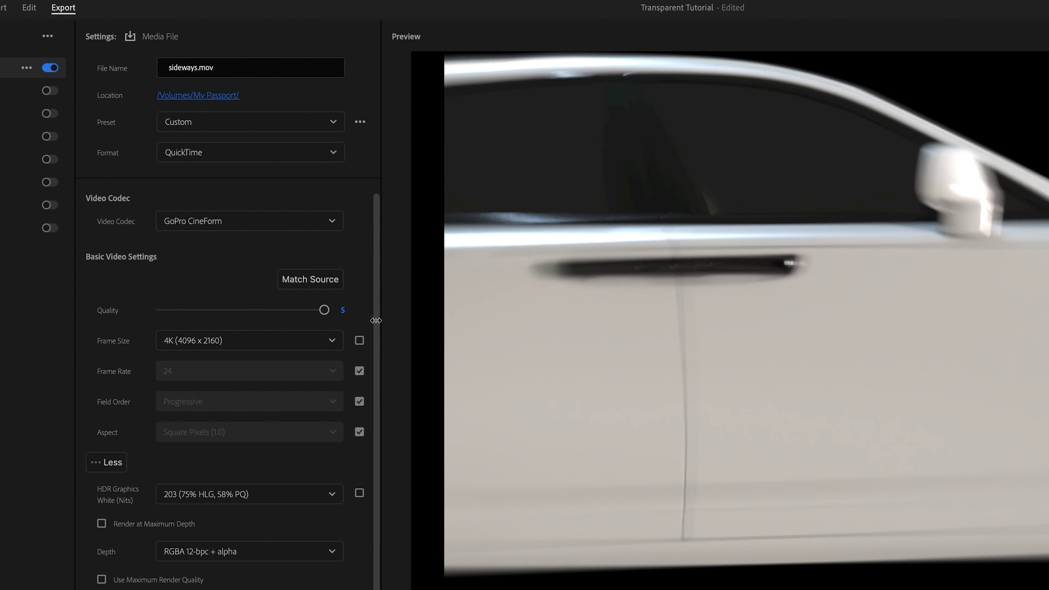
scroll(376, 322, "down", 1)
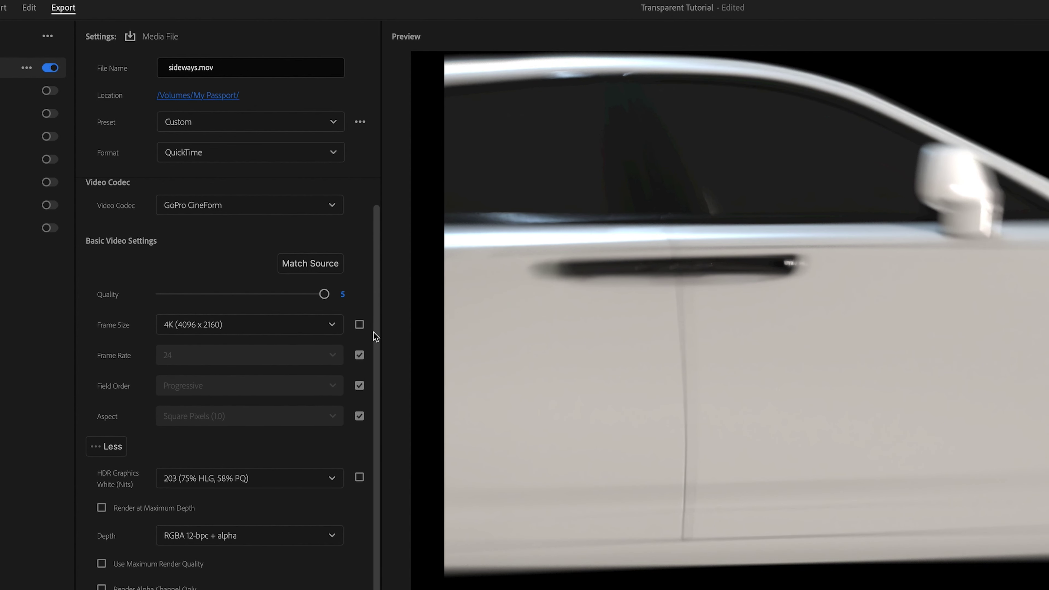
left_click(359, 353)
left_click(329, 358)
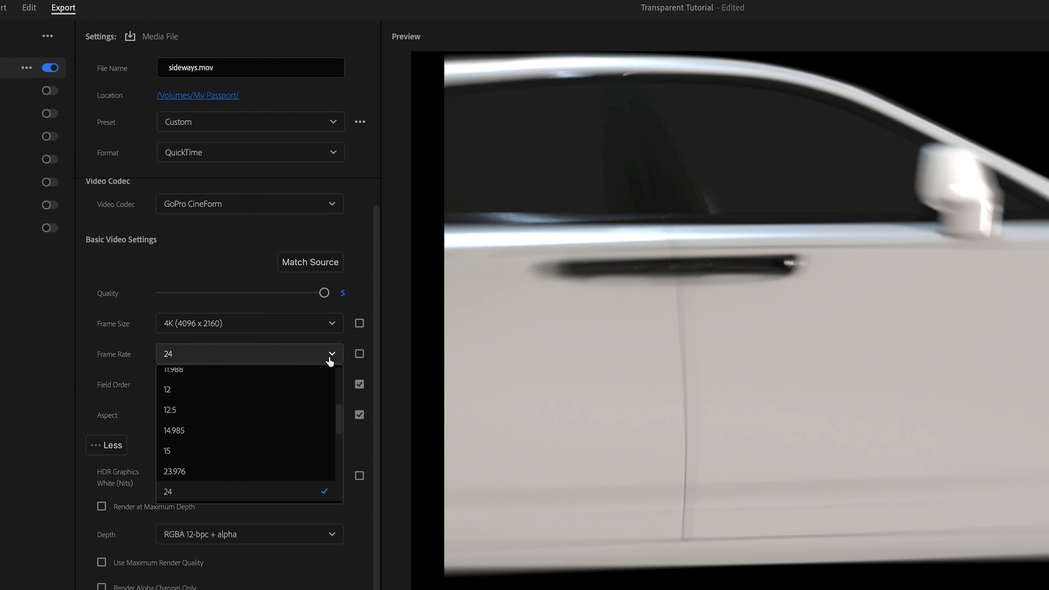
left_click(329, 359)
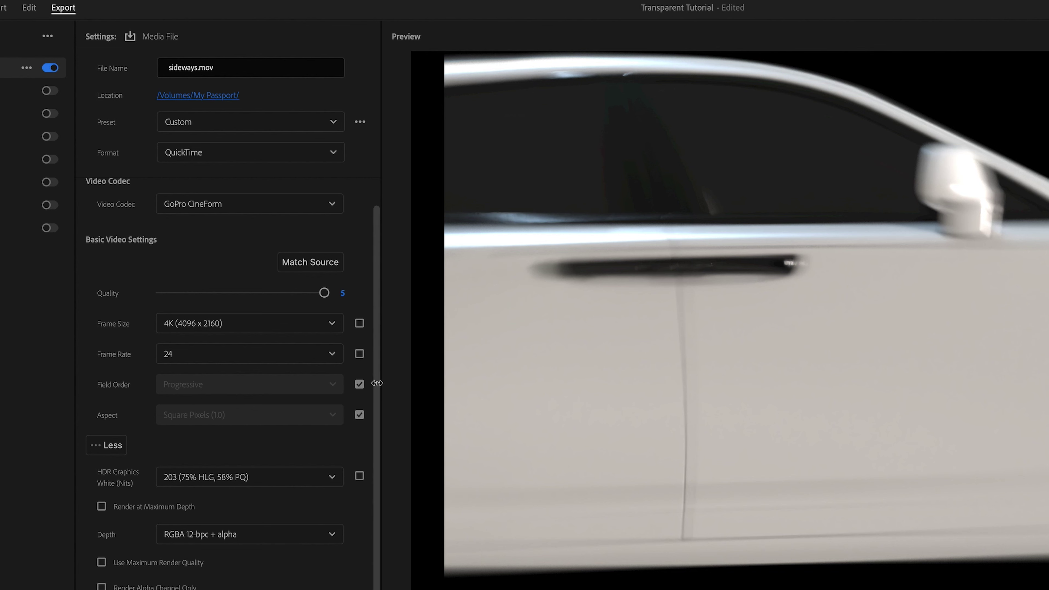
Enable Render at Maximum Depth and Use Maximum Render Quality.
left_click_drag(374, 380, 377, 471)
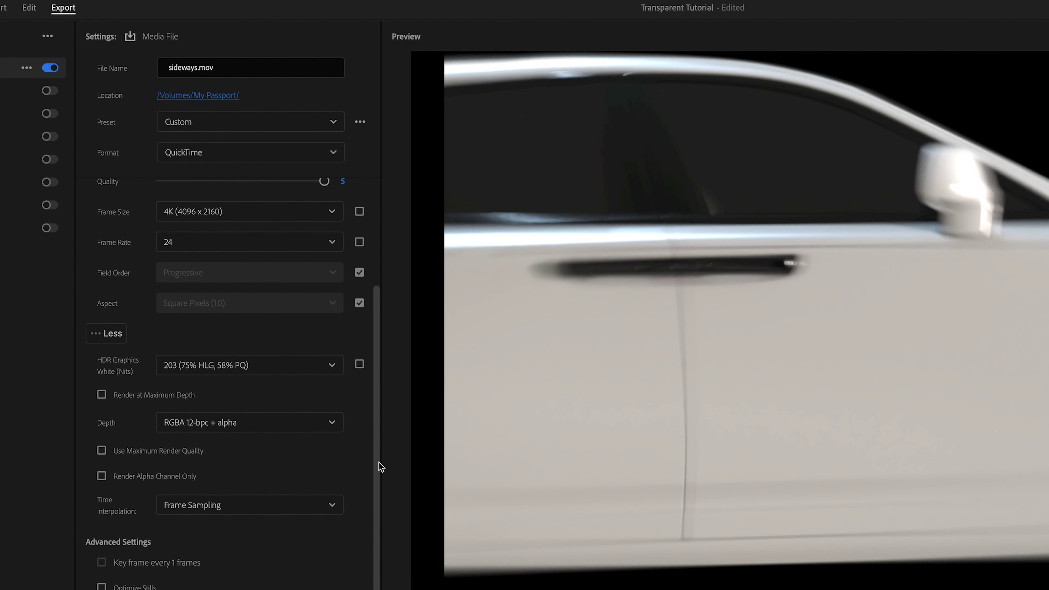
mouse_move(119, 375)
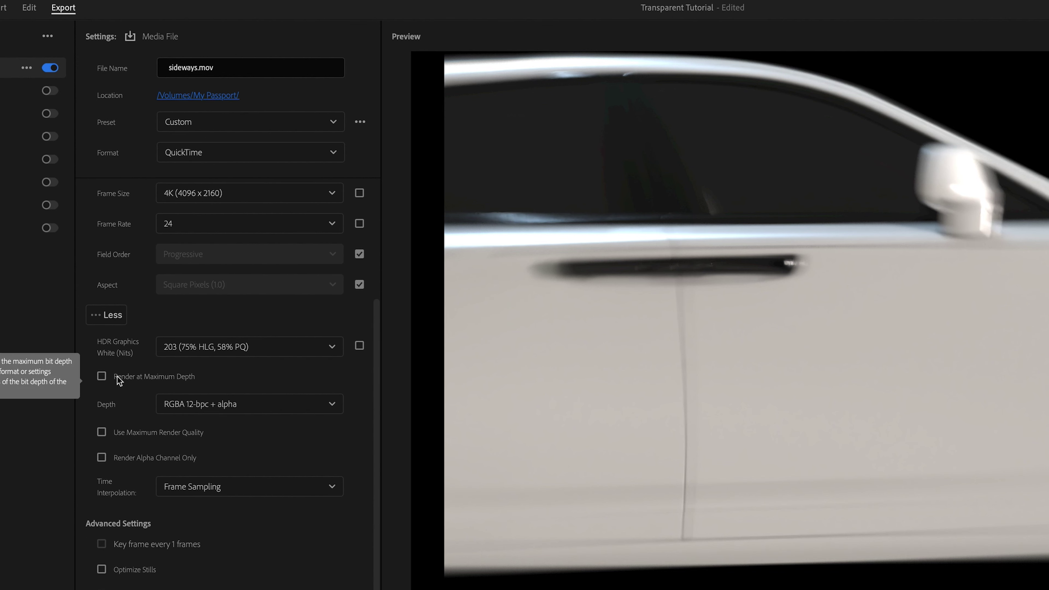
left_click(137, 377)
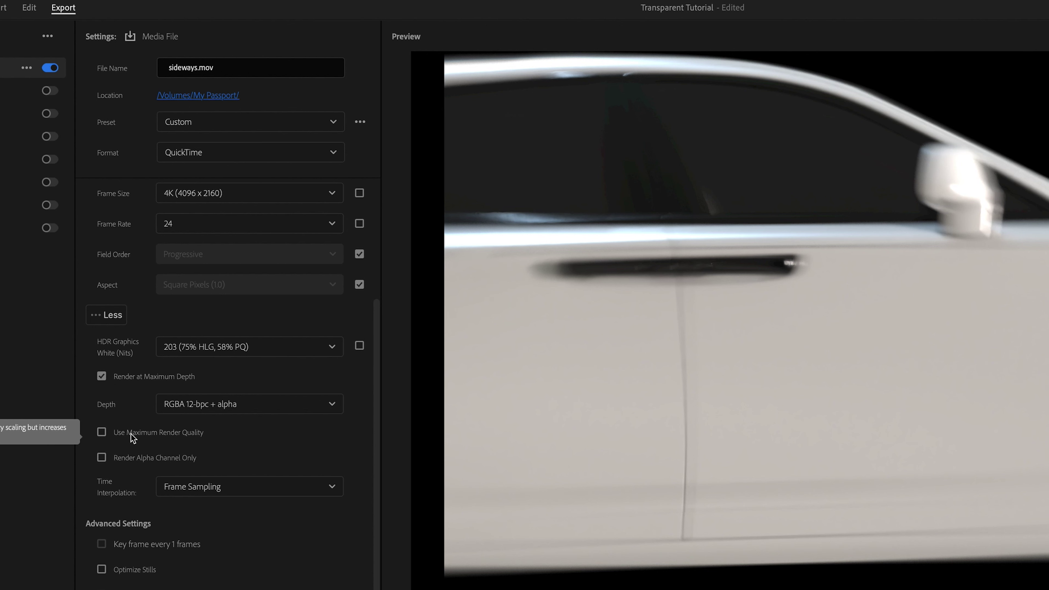
left_click(130, 434)
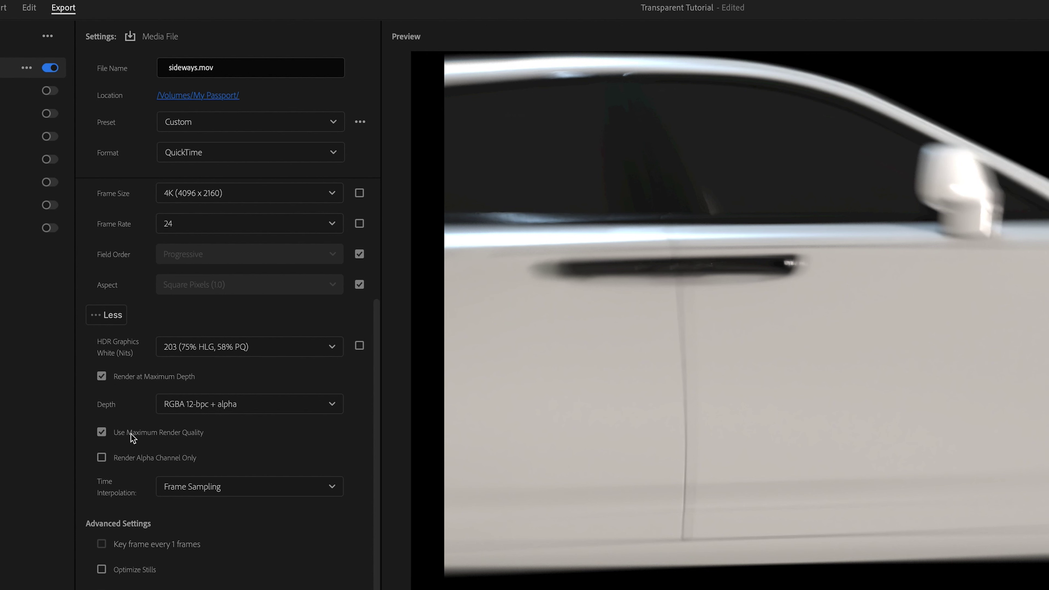
Preview the alpha matte with Render Alpha Channel Only, then switch it back off.
mouse_move(96, 463)
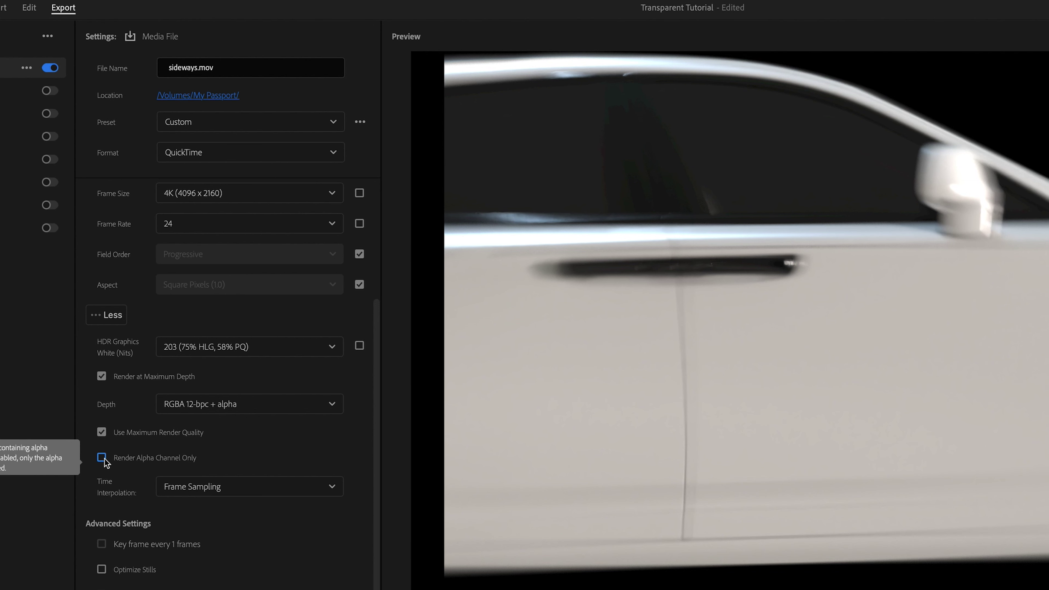
left_click(102, 457)
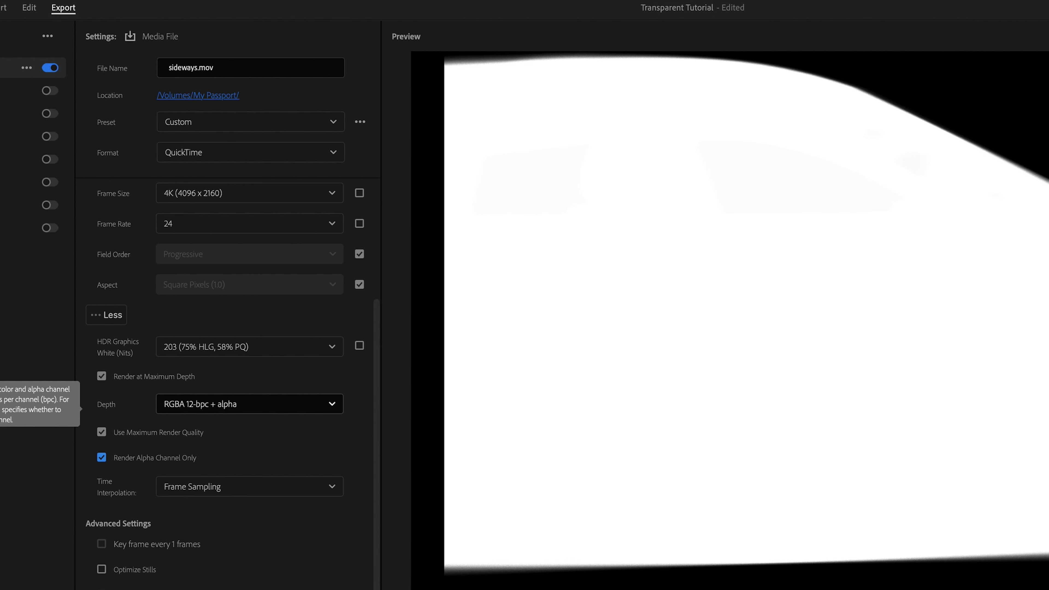
left_click(101, 457)
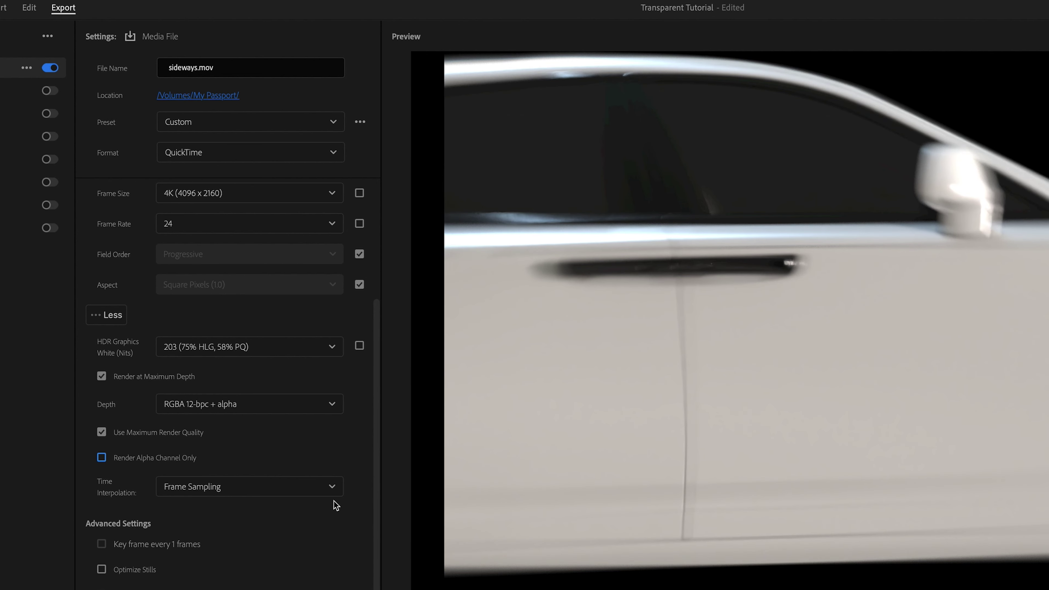
left_click_drag(374, 480, 374, 581)
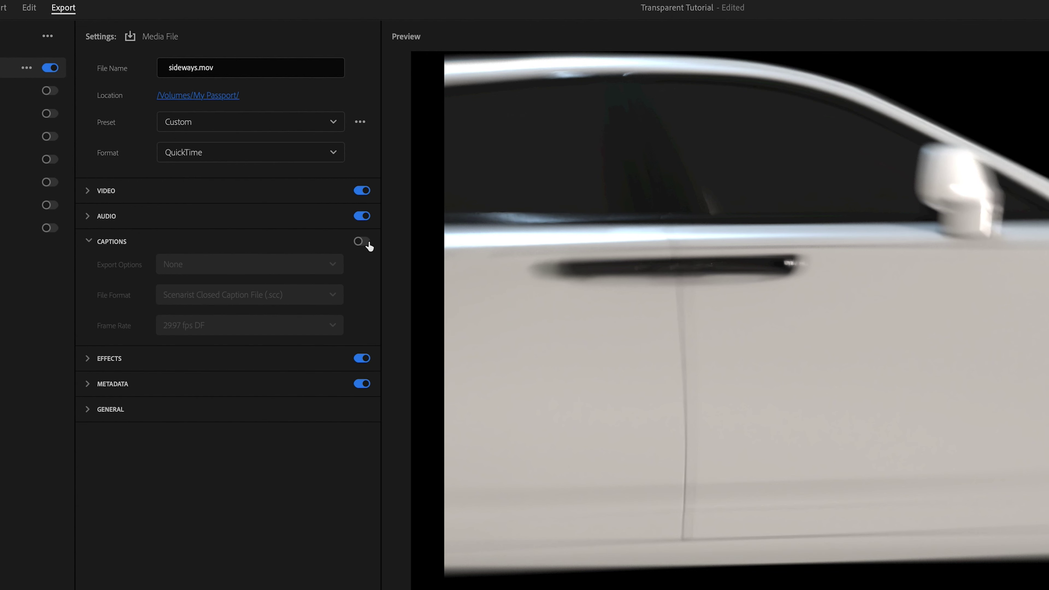
Collapse the Captions and Effects sections and set the destination to the transparent export folder.
left_click(96, 245)
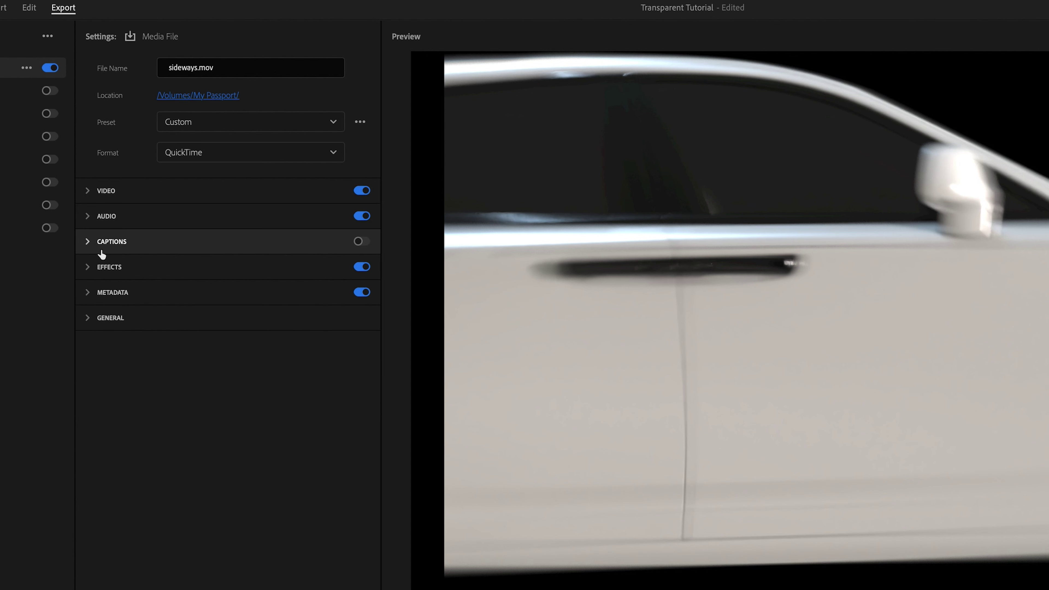
left_click(90, 272)
left_click(89, 270)
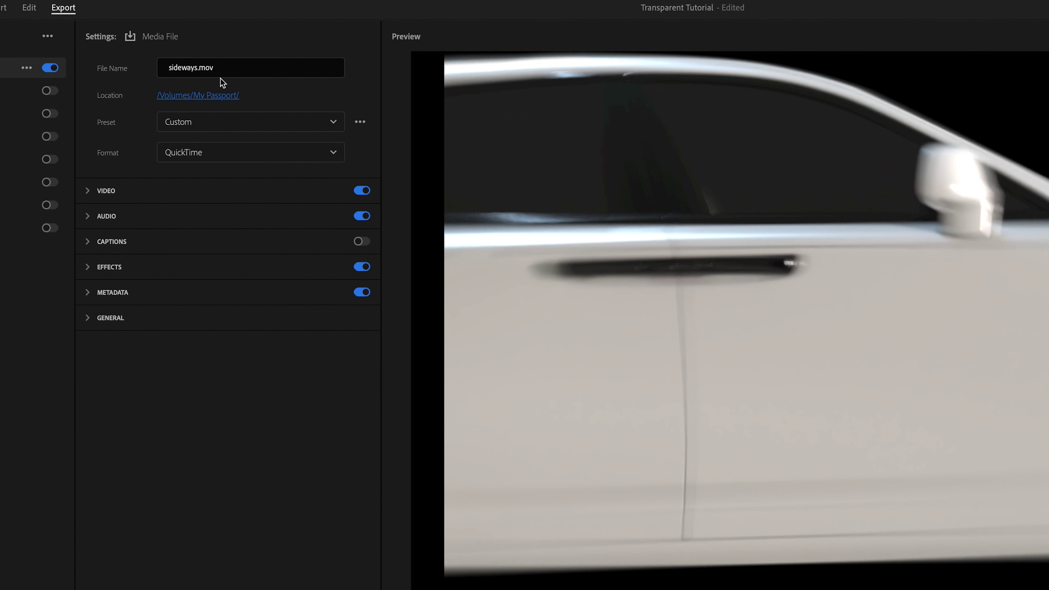
left_click(205, 99)
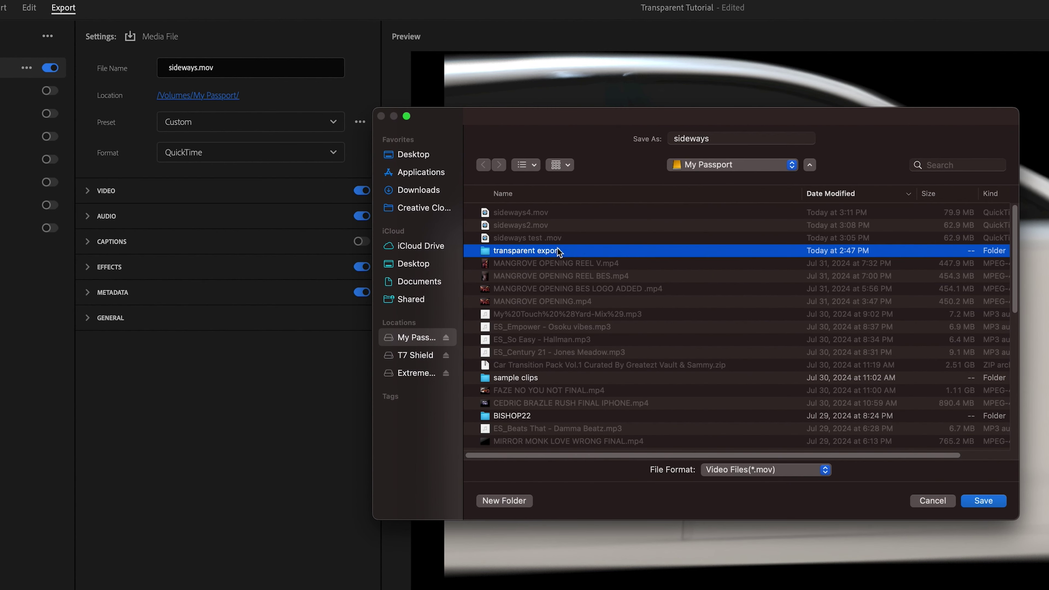
double_click(558, 251)
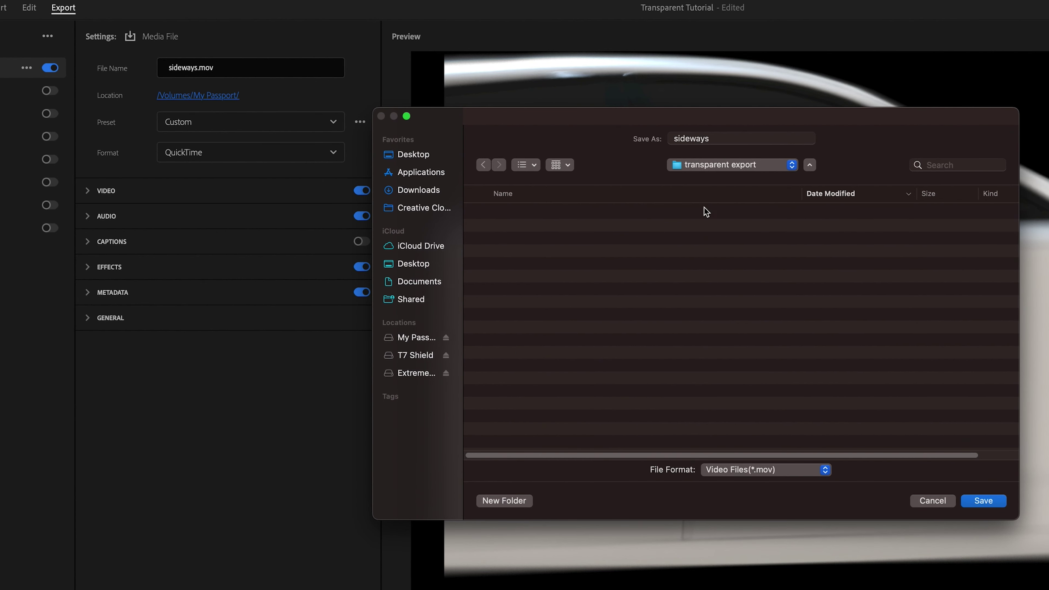
Name the output 'sideways test', export it, and drag sideways test.mov into the project bin.
left_click(731, 140)
type("test")
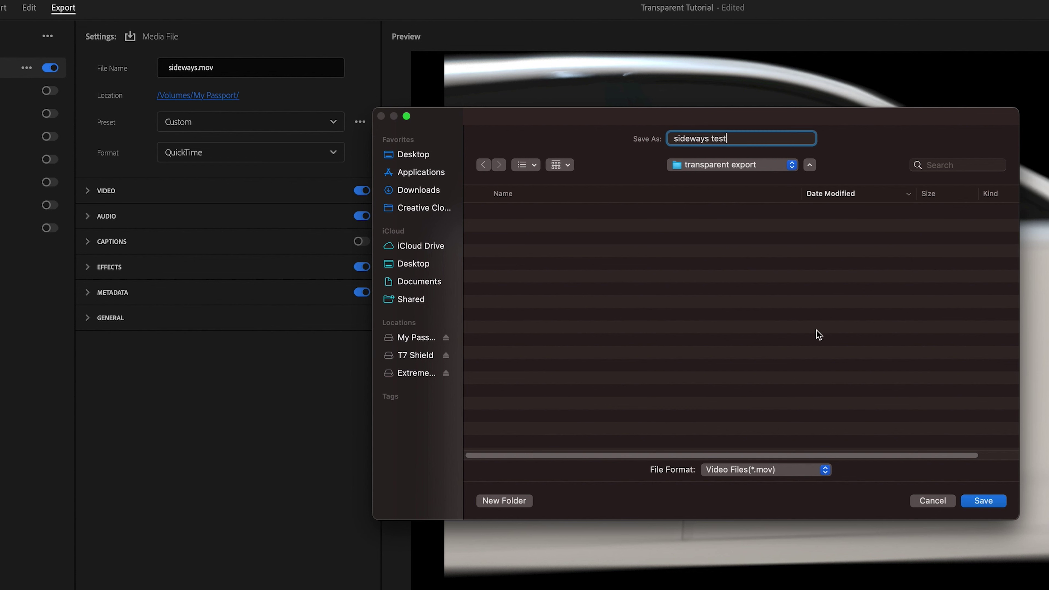
left_click(818, 334)
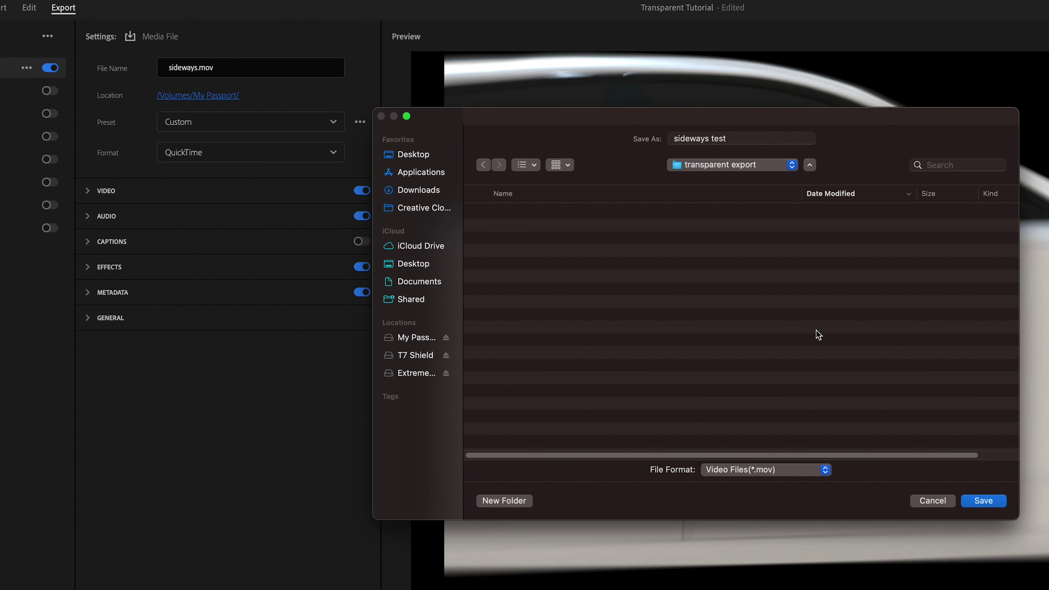
left_click(988, 502)
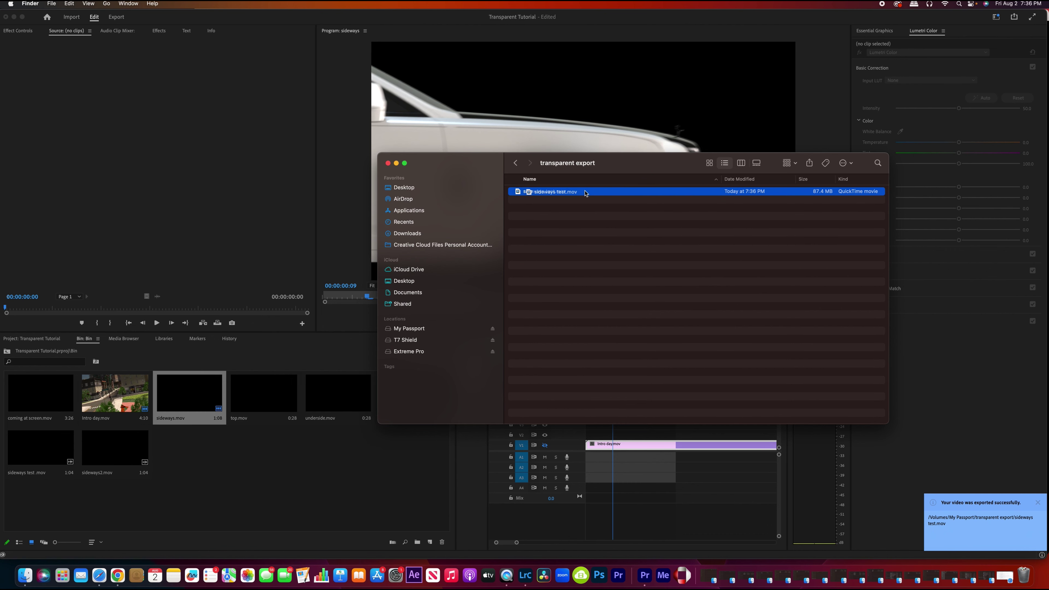
left_click_drag(544, 191, 256, 466)
left_click(256, 465)
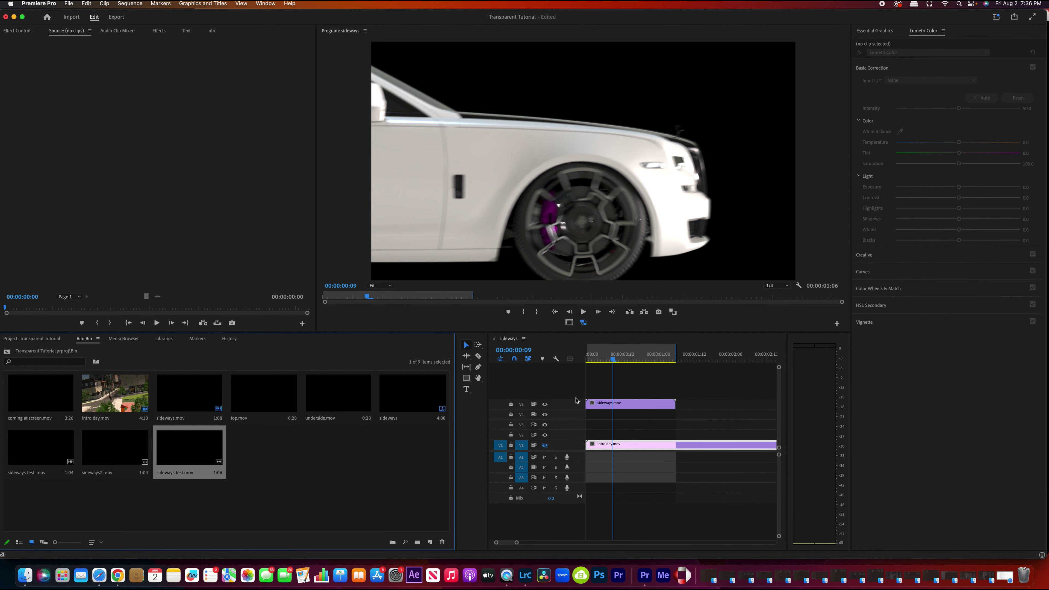
Show V1, replace sideways.mov on V5 with sideways test.mov, check the composite, and save.
left_click(544, 445)
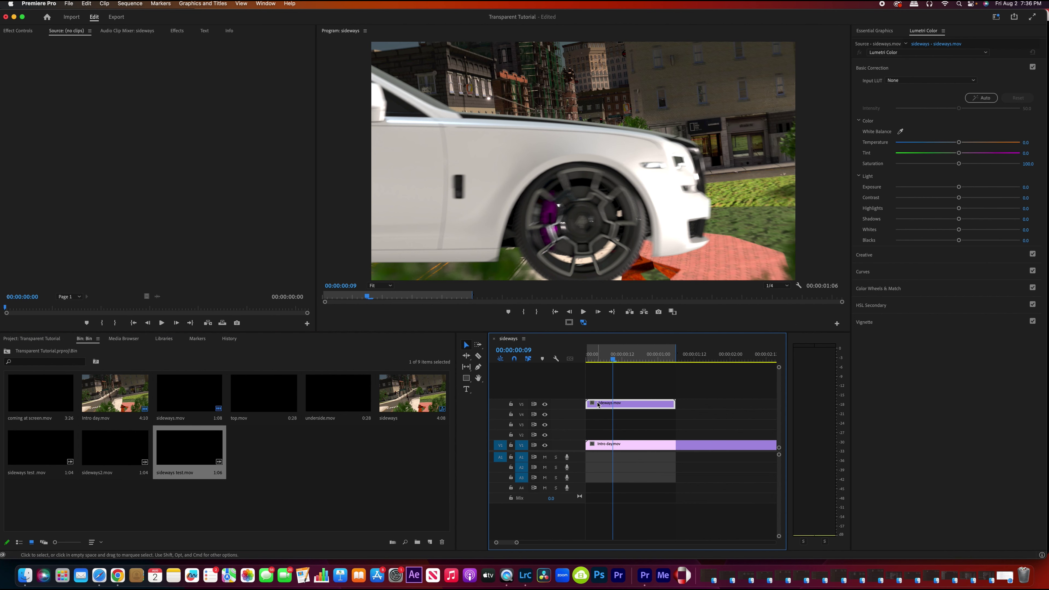
key("Delete")
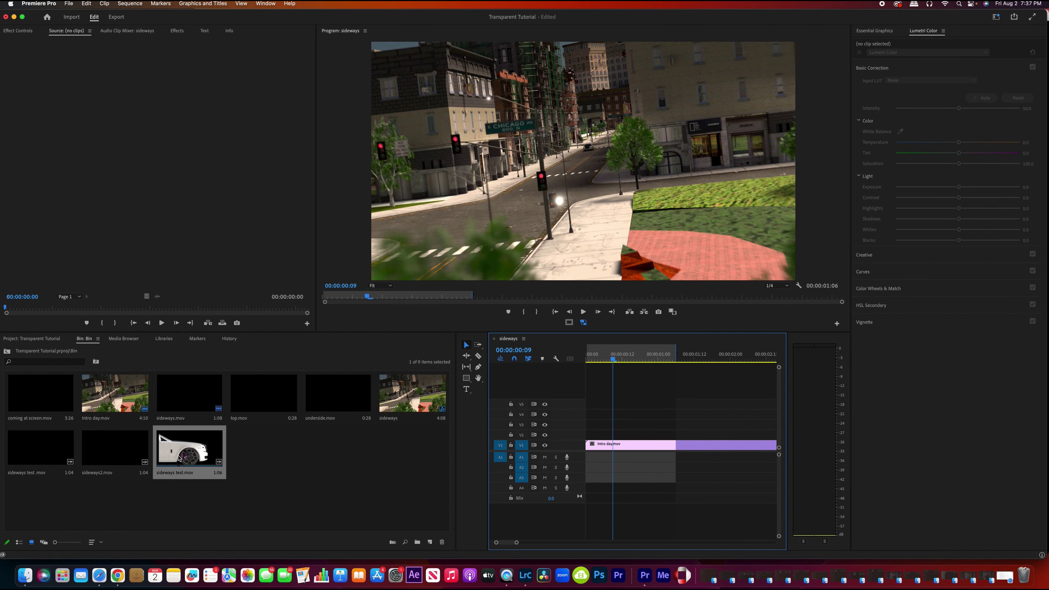
mouse_move(178, 458)
left_mouse_down()
mouse_move(550, 429)
mouse_move(616, 404)
left_mouse_up()
left_click(622, 358)
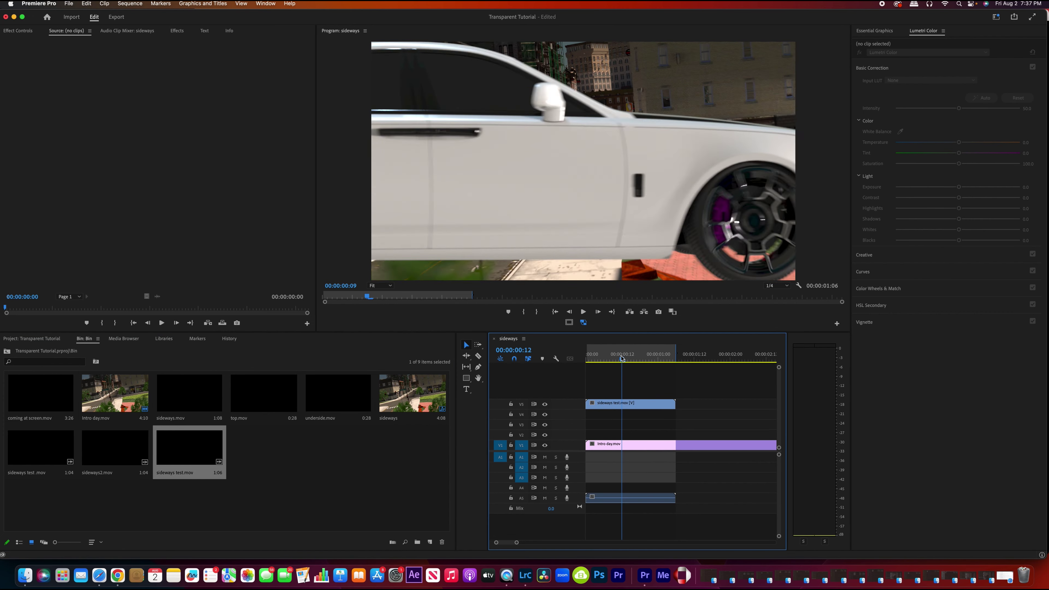
mouse_move(621, 357)
left_mouse_down()
mouse_move(644, 359)
mouse_move(573, 363)
left_mouse_up()
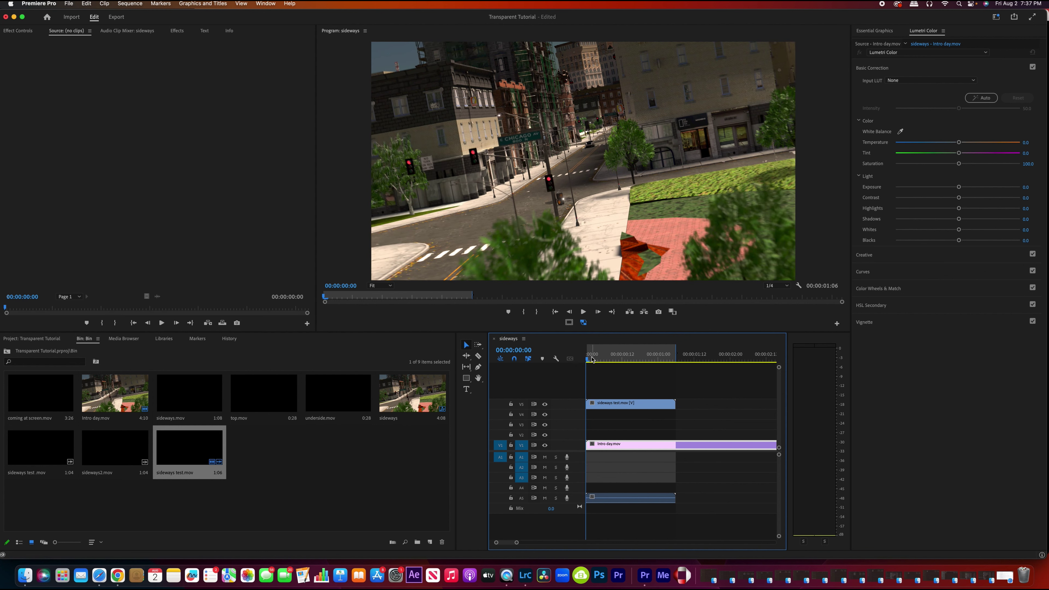
key("super+s")
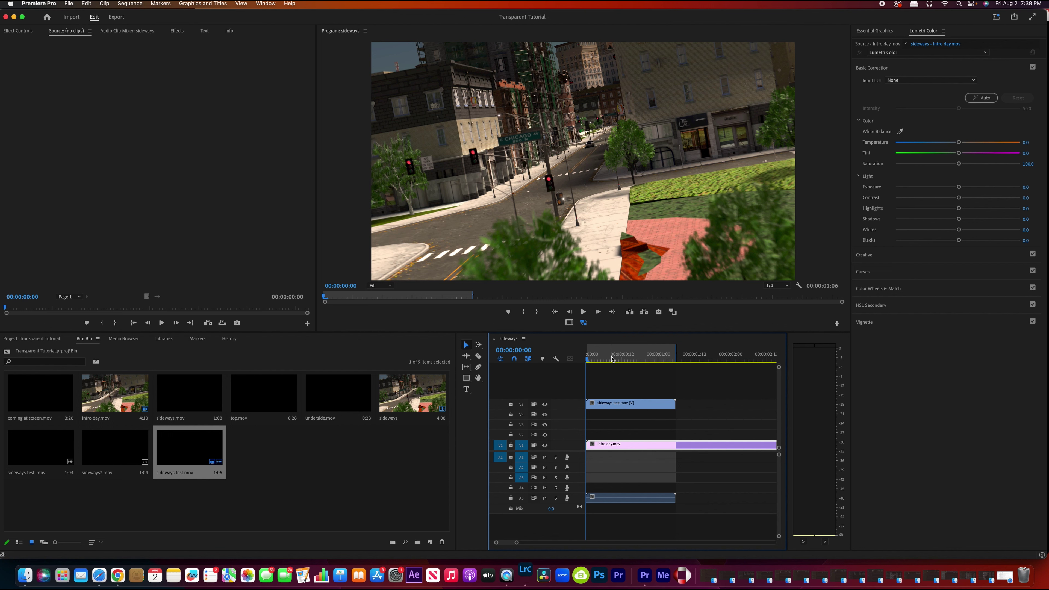